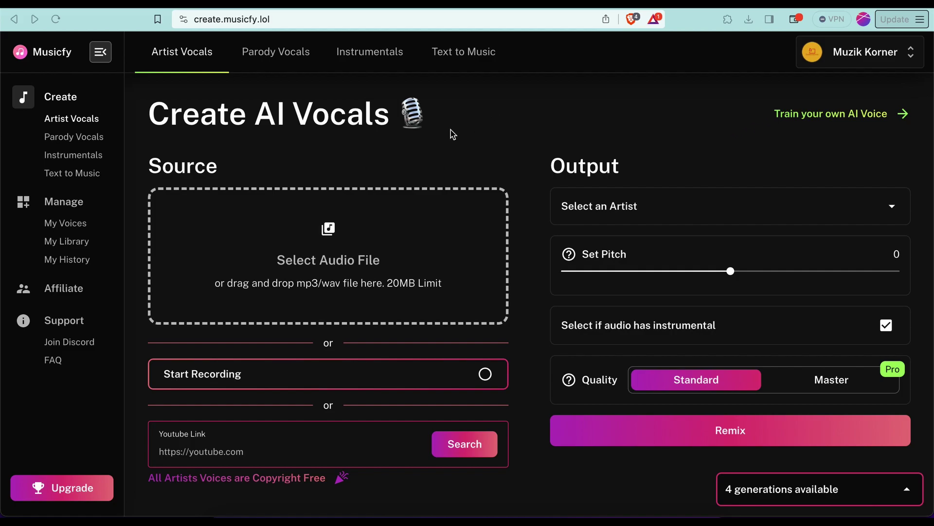
# Step: Upload Untitled.mp3 as the source audio, then play and pause its preview
pyautogui.click(329, 252)
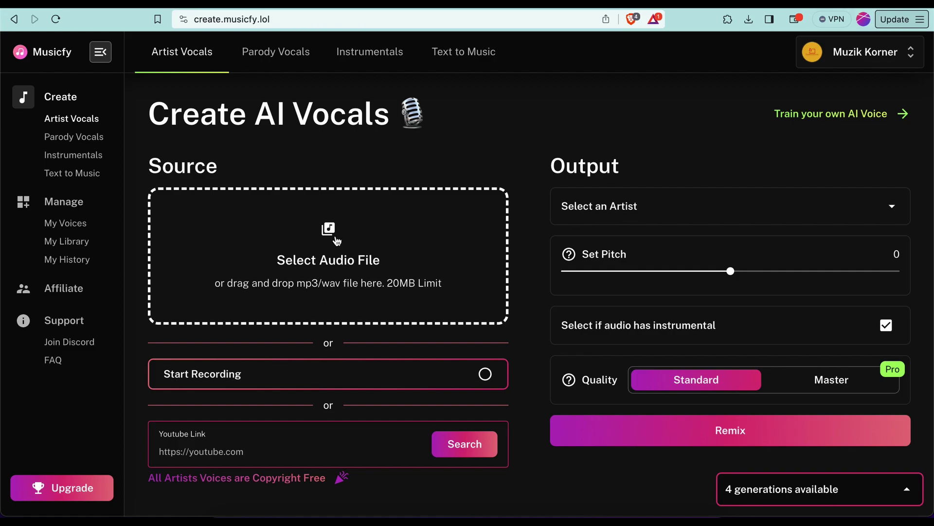
pyautogui.click(327, 219)
pyautogui.doubleClick(346, 191)
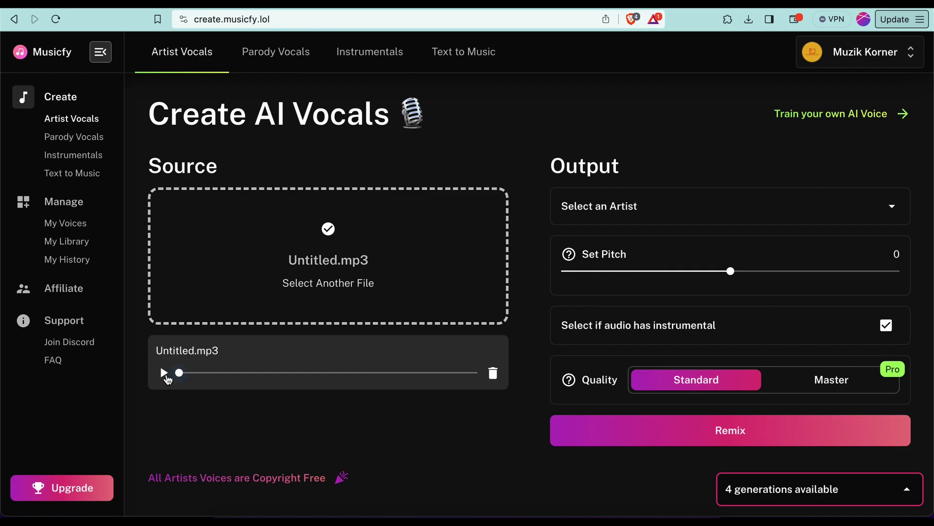
pyautogui.click(165, 374)
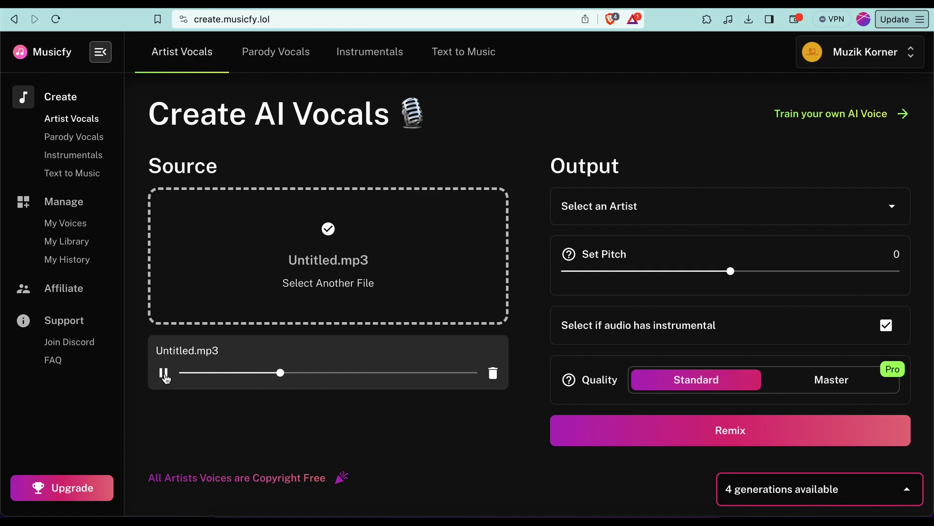
pyautogui.click(164, 373)
# Step: Filter the artist list to Male voices, audition Brett's sample, and choose Brett
pyautogui.click(644, 215)
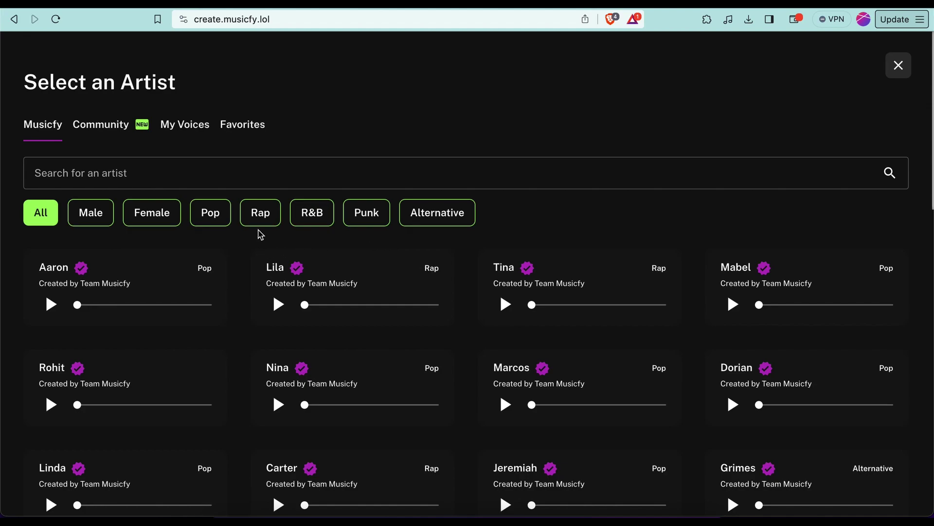
pyautogui.click(91, 218)
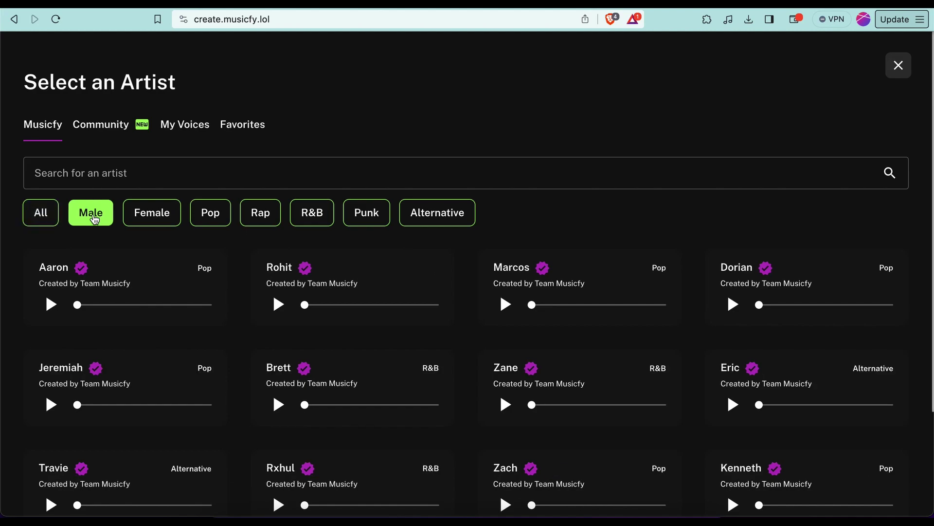
pyautogui.click(278, 405)
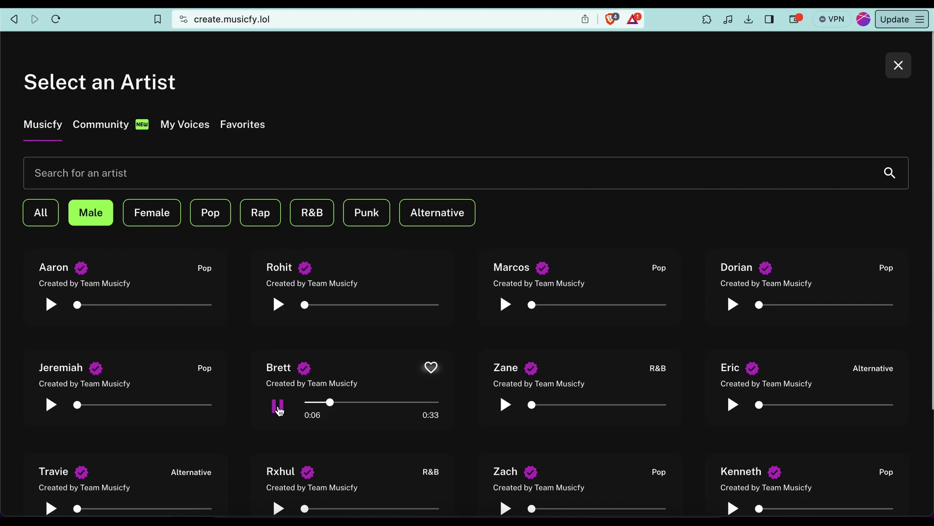
pyautogui.click(279, 407)
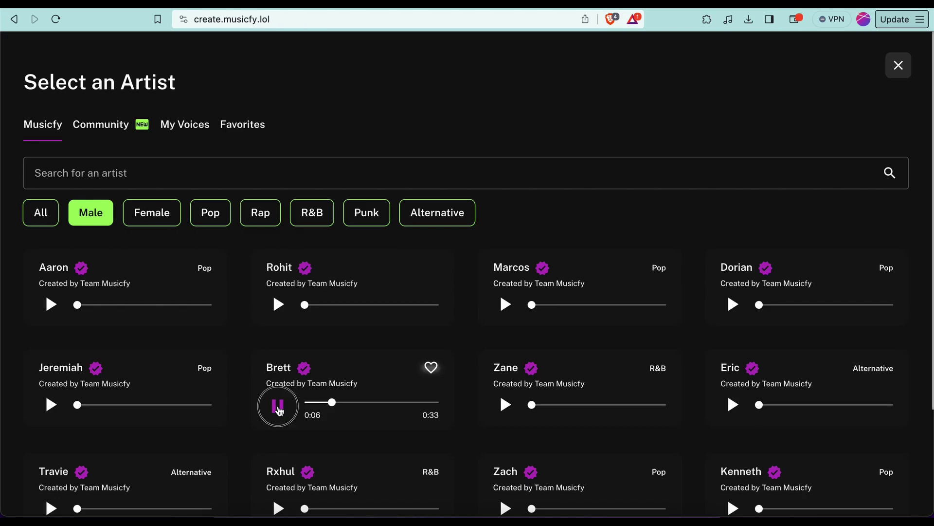
pyautogui.click(346, 378)
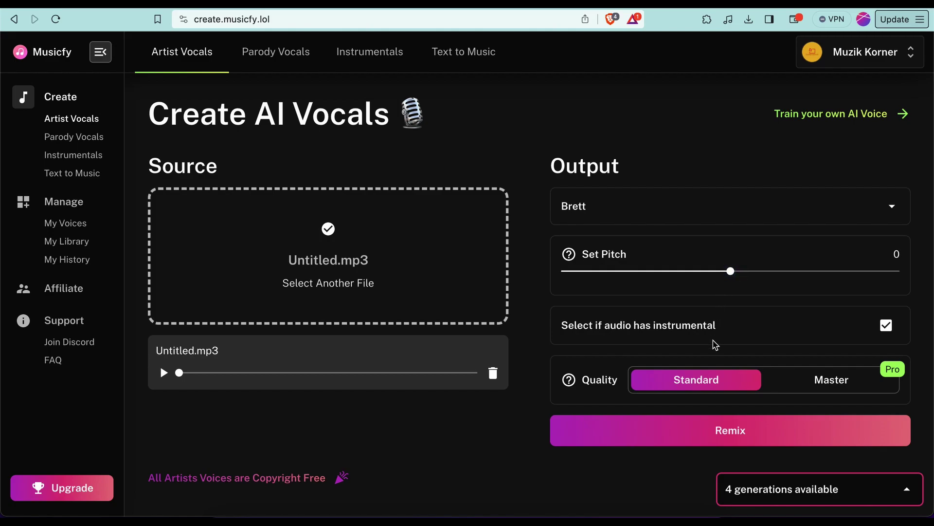
# Step: Remix Untitled.mp3 with Brett's voice, then play and pause the result player
pyautogui.click(709, 439)
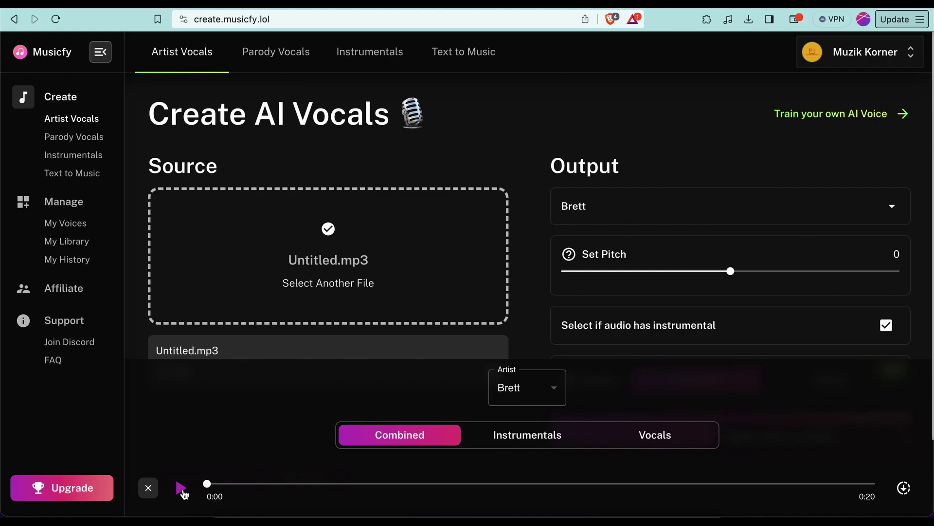
pyautogui.click(182, 489)
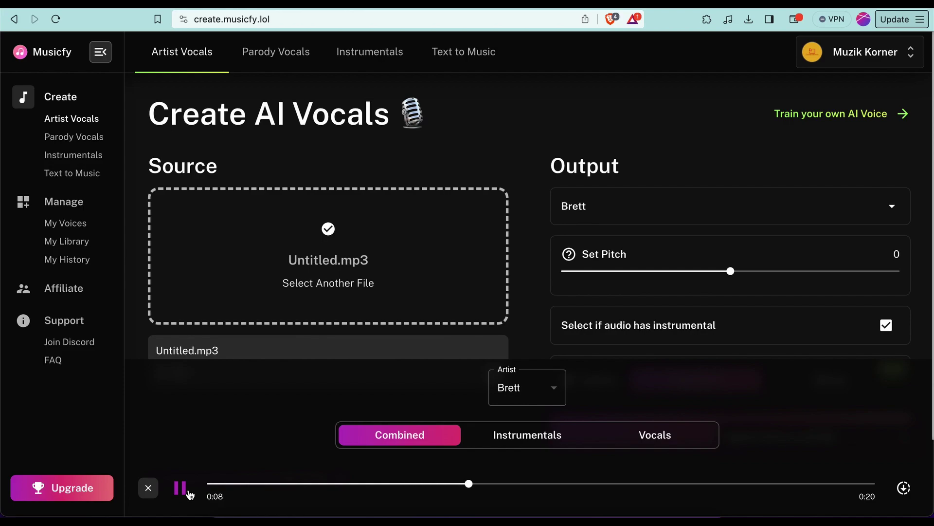
pyautogui.click(180, 487)
pyautogui.scroll(-2, 184, 338)
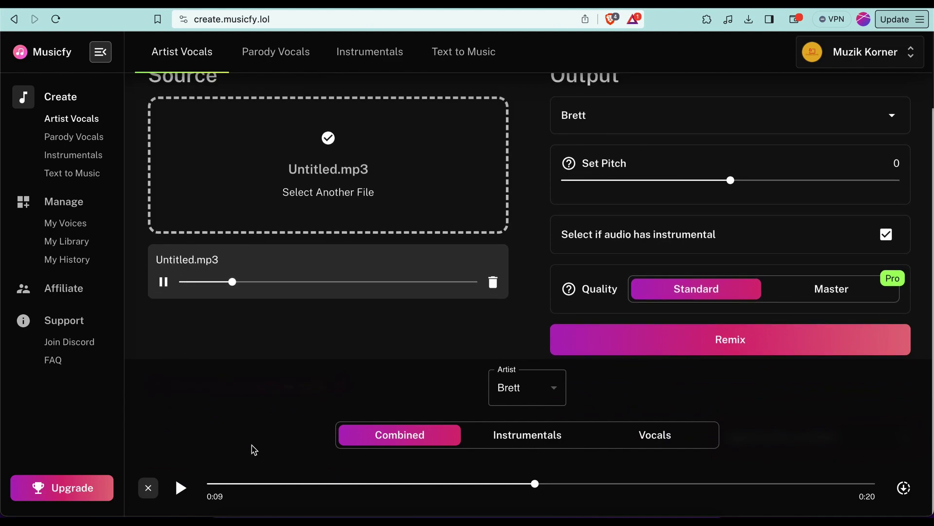
pyautogui.click(164, 284)
pyautogui.click(214, 484)
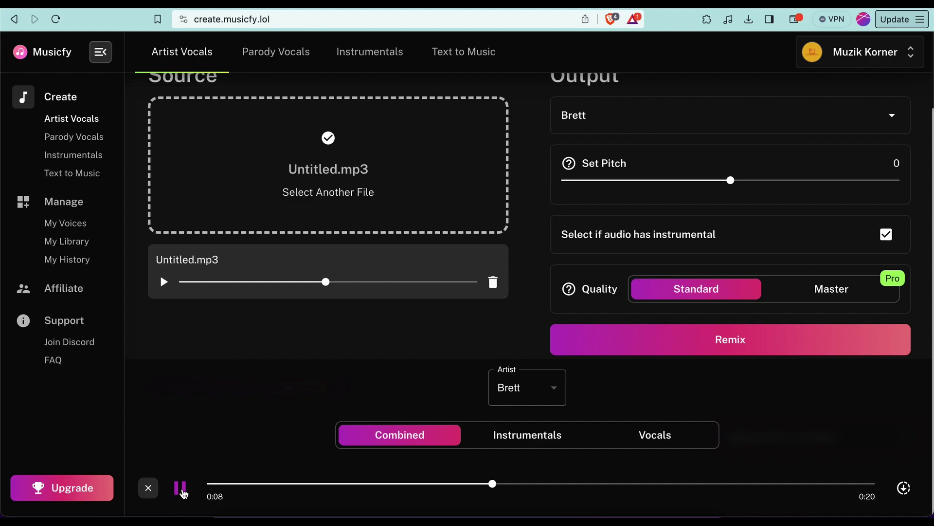
pyautogui.click(182, 491)
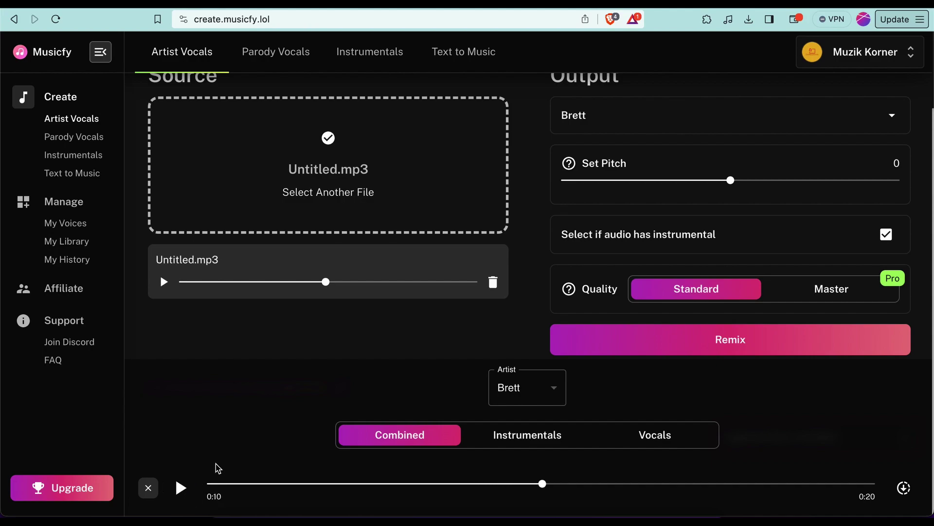